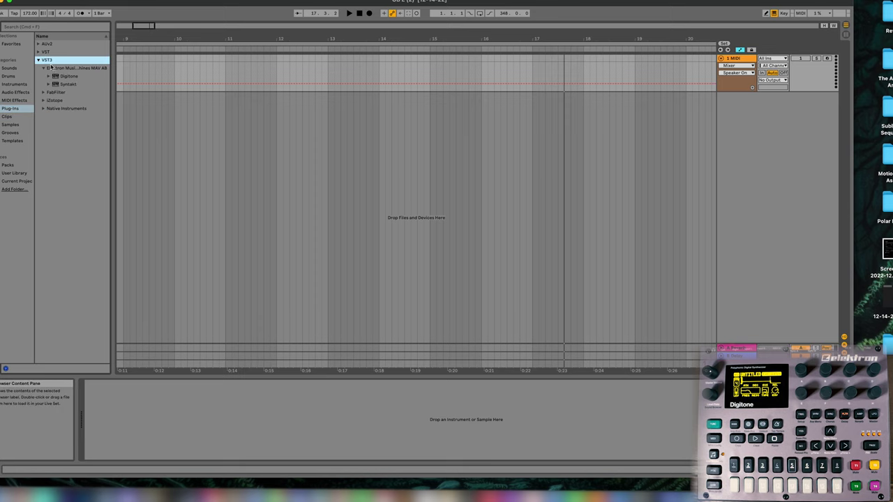
Step: Load the Digitone VST onto the MIDI track and open its editor window over the arrangement
drag(342, 73, 343, 76)
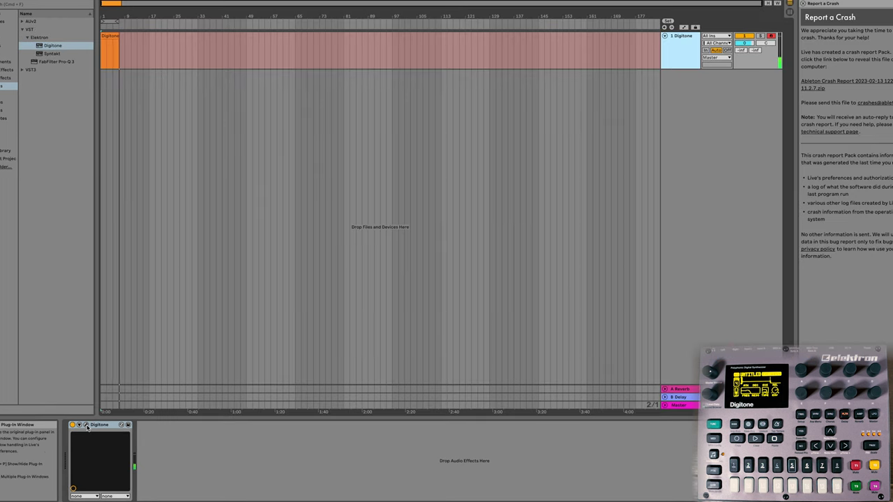
click(87, 426)
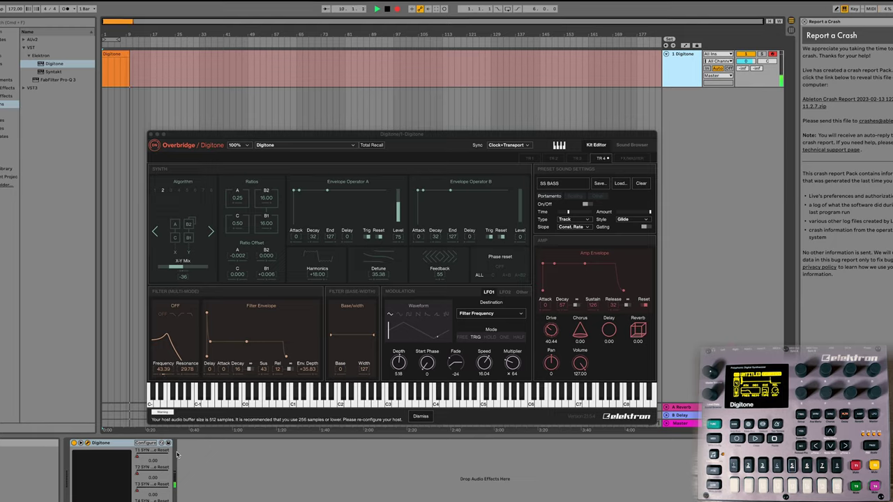
drag(364, 141, 392, 120)
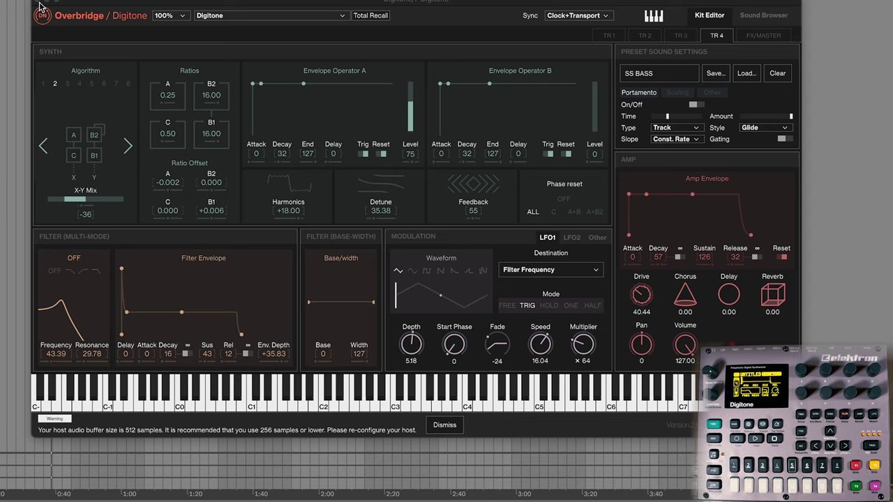
Step: Close the Overbridge Digitone plug-in window to return to the arrangement
click(39, 4)
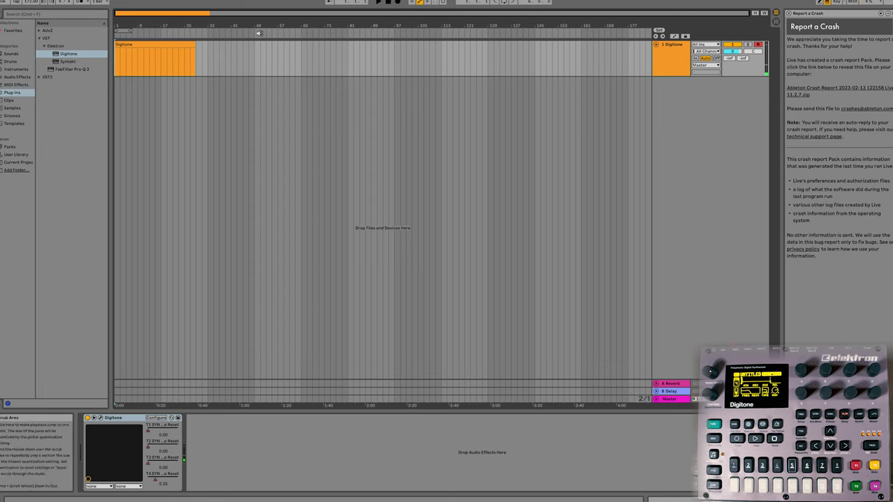
Step: Insert a new audio track with its input set to 1-Digitone and its channel
click(155, 46)
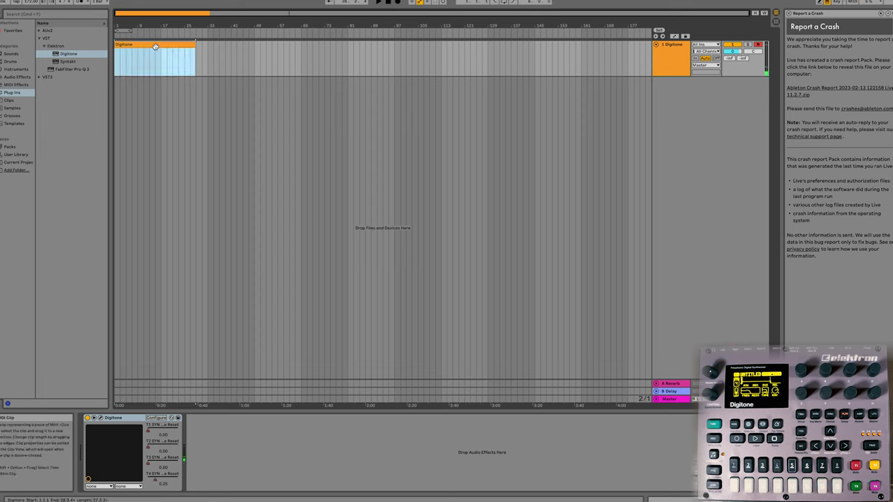
click(73, 3)
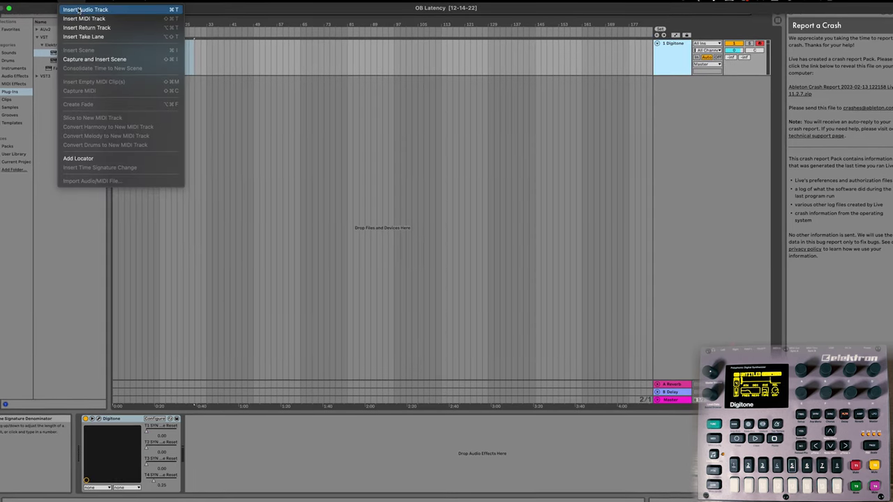
click(82, 11)
click(704, 82)
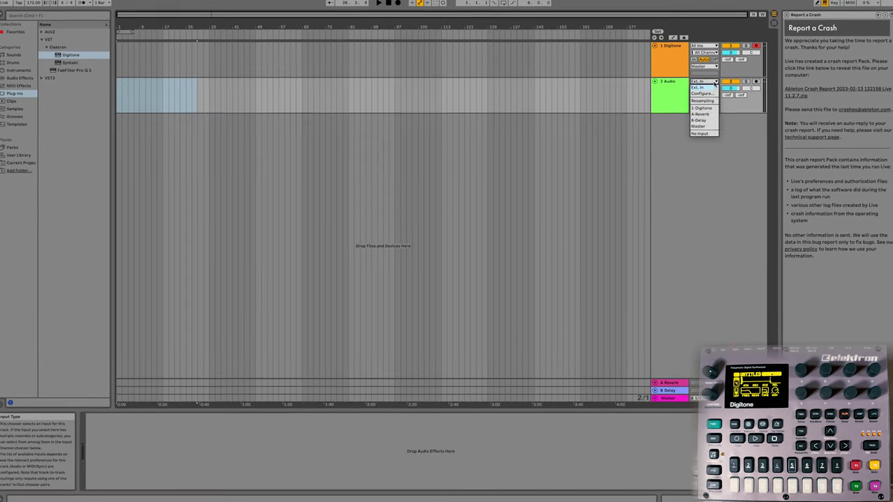
click(701, 108)
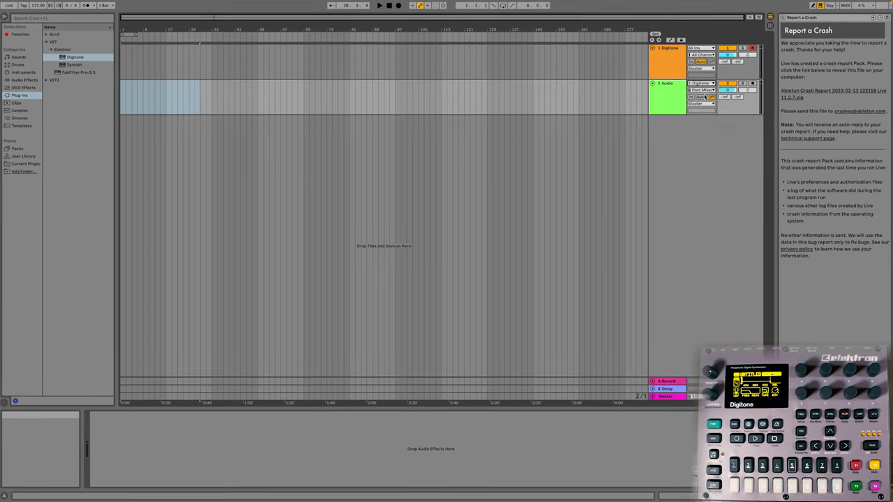
click(702, 89)
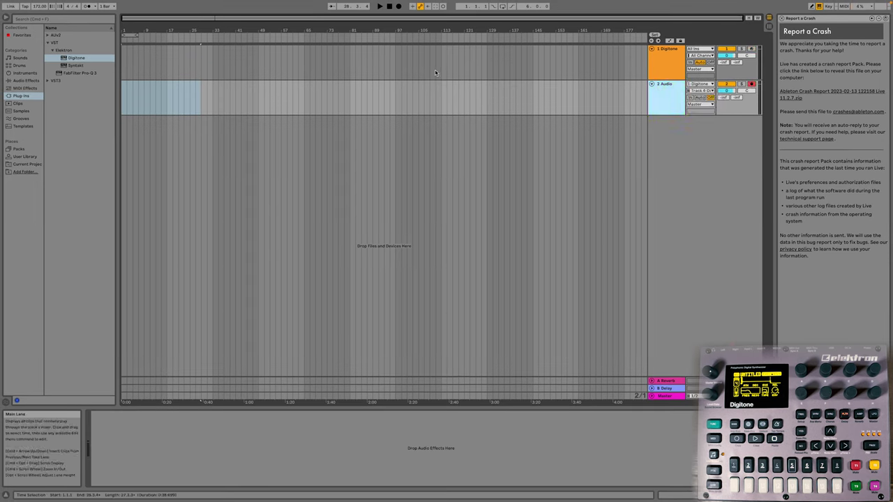
Step: Start arrangement recording and open the Digitone plug-in editor, moved lower on screen
click(399, 6)
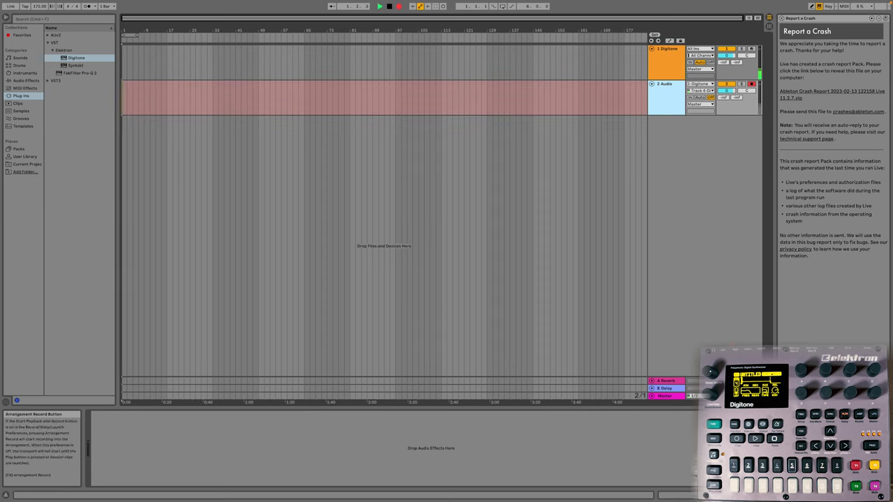
click(675, 51)
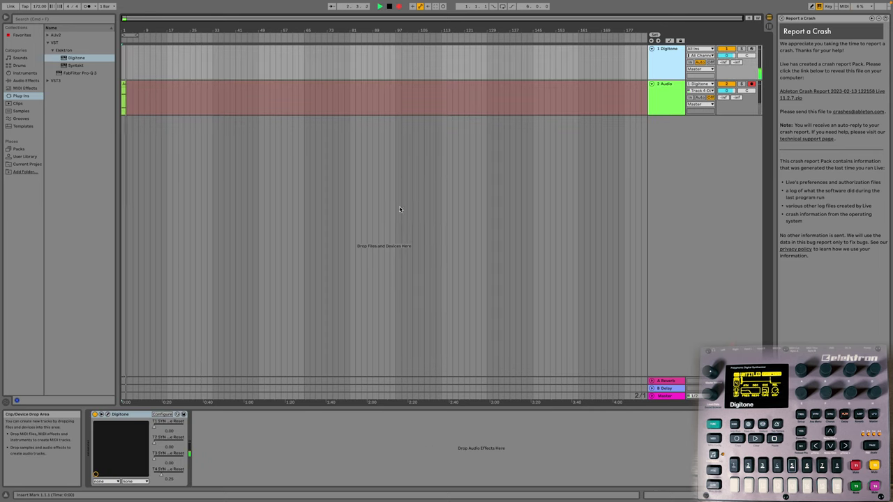
click(108, 414)
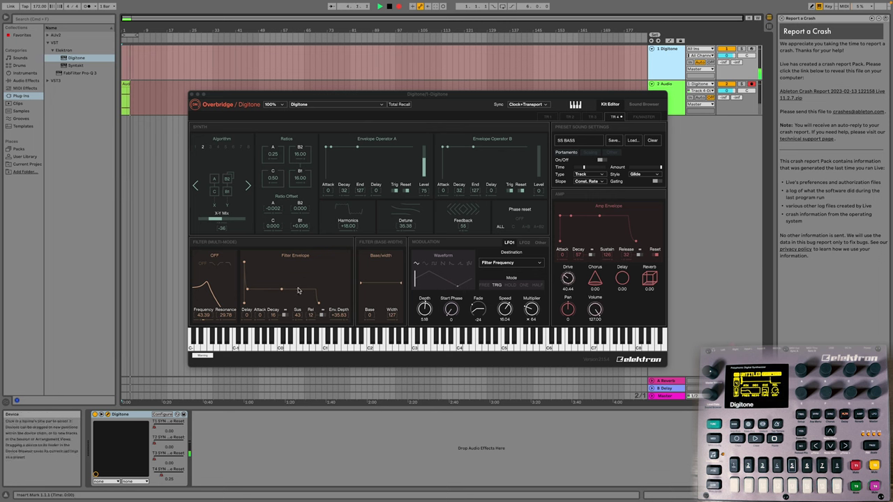
drag(342, 103, 296, 133)
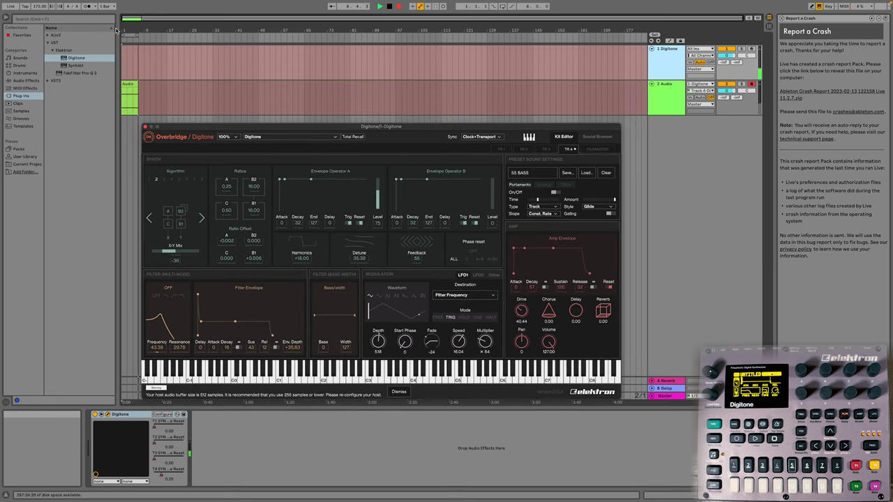
click(19, 60)
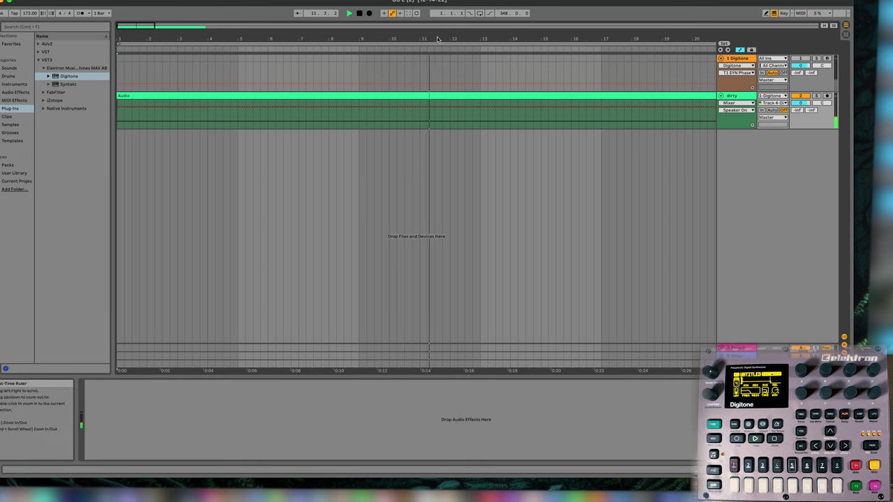
Step: Zoom the arrangement horizontally on bars 8–16 of the dirty track's recorded clip
drag(438, 40, 524, 146)
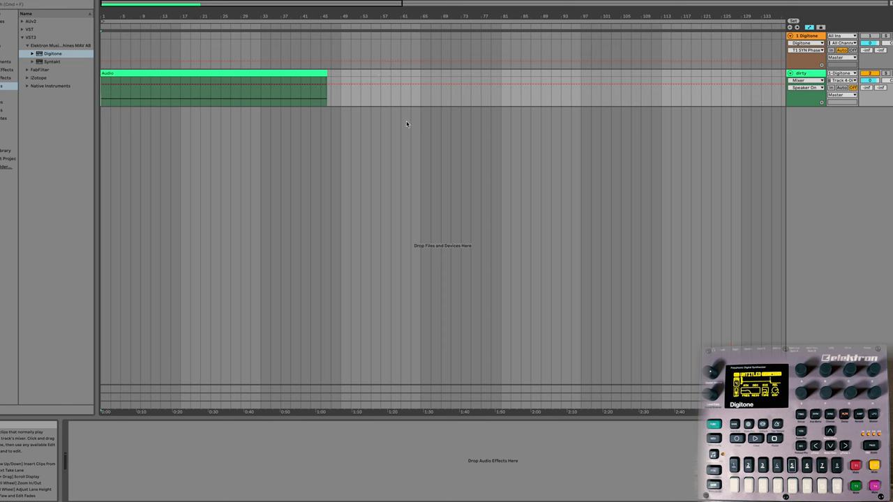
Step: Search Spotlight for 'digit' and launch the standalone Digitone app
key(super+space)
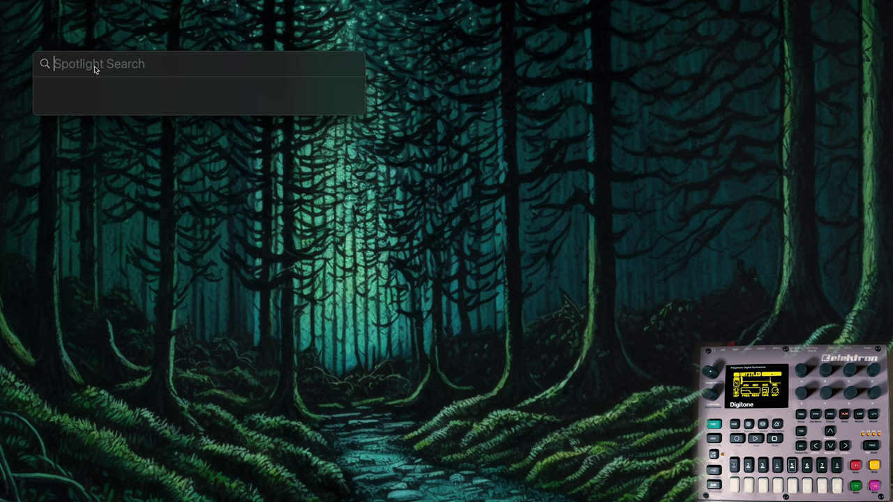
text(dig)
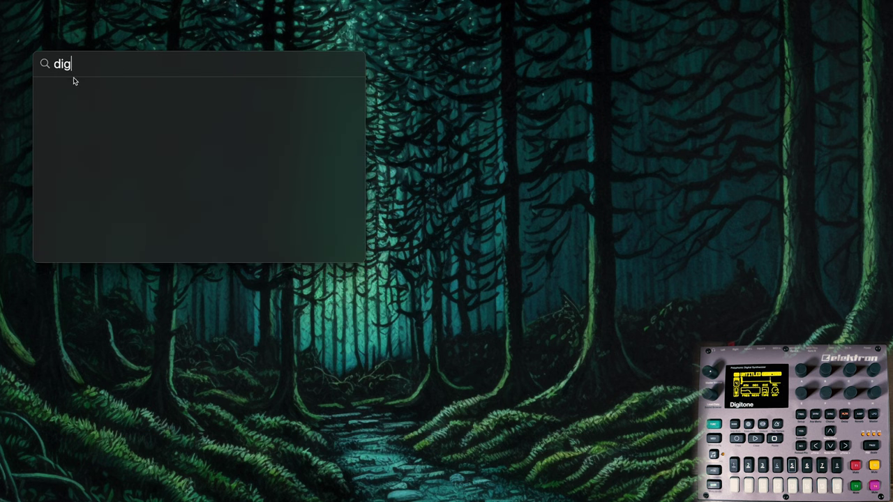
text(it)
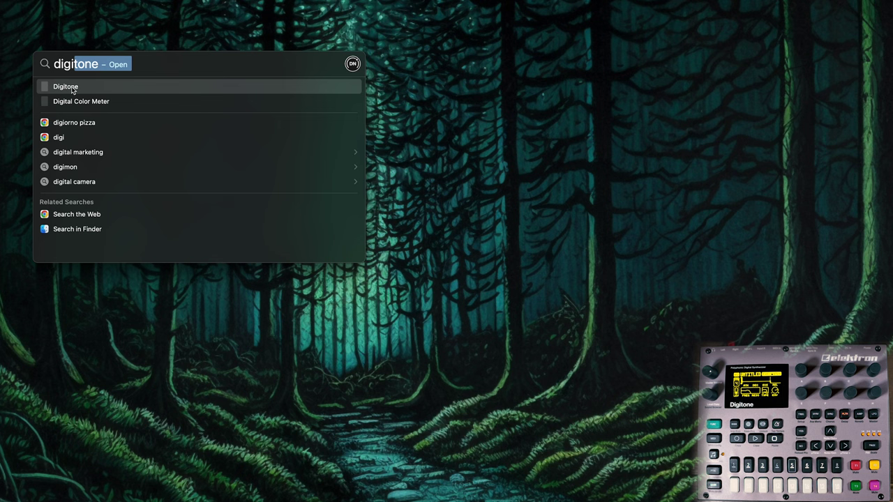
click(72, 89)
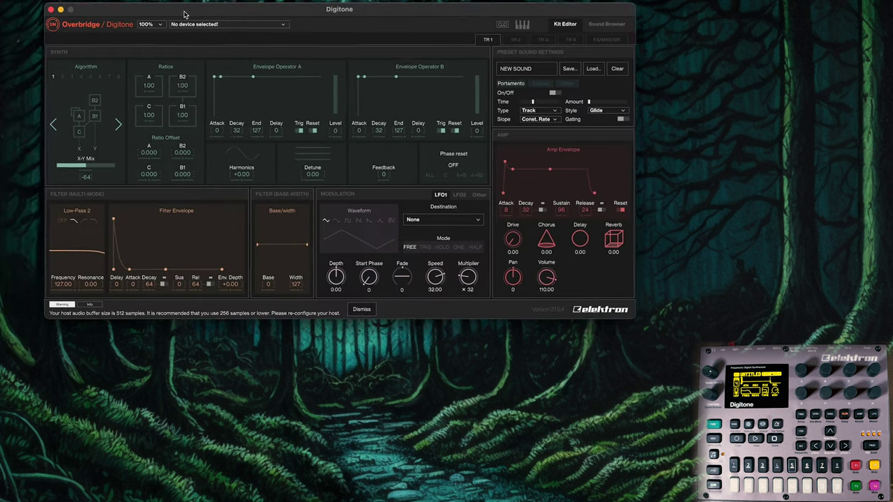
Step: Reposition the standalone Digitone window and scale its interface to 140%
drag(184, 14, 219, 18)
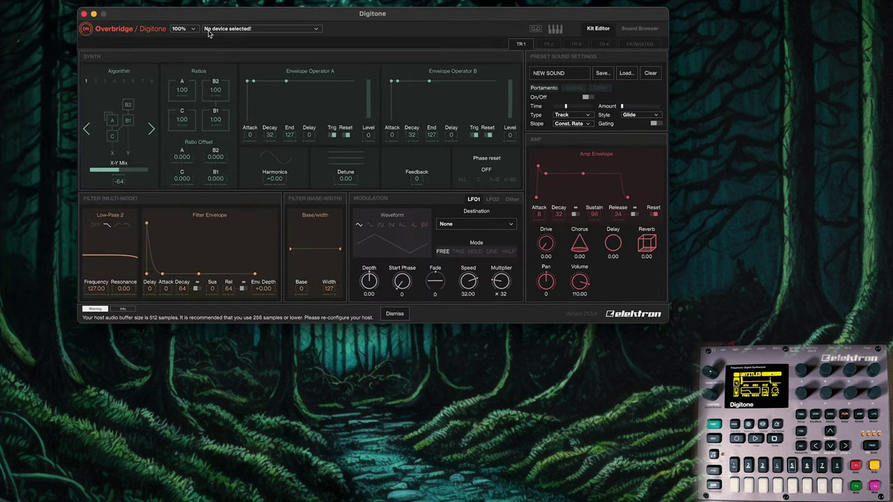
click(190, 29)
click(180, 61)
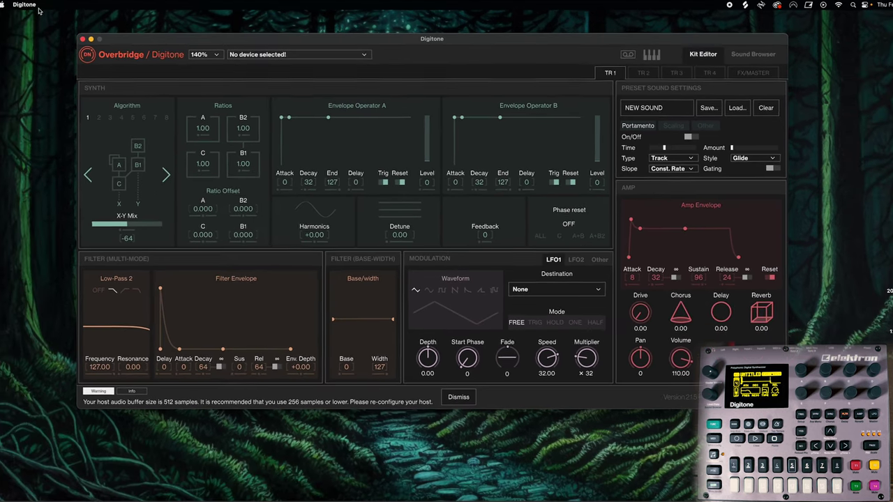
Step: In Overbridge's Audio/MIDI Settings, set buffer size to 256 samples and sample rate to 48000 Hz
click(33, 10)
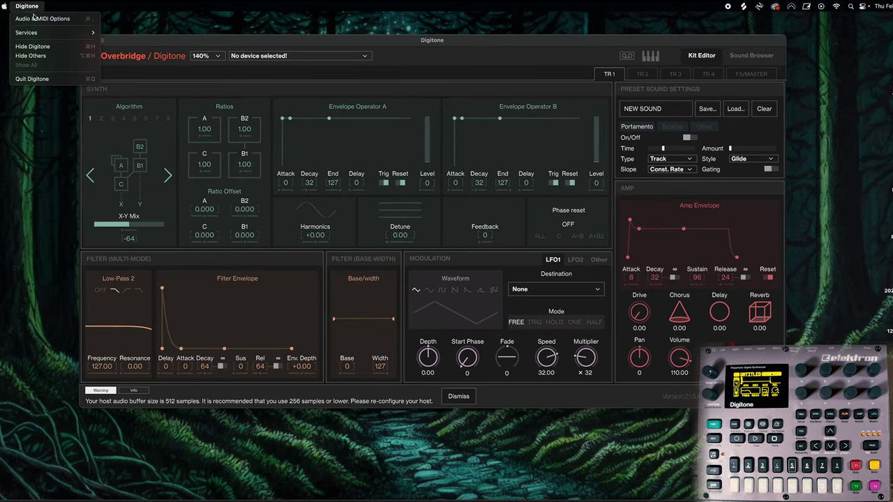
click(34, 20)
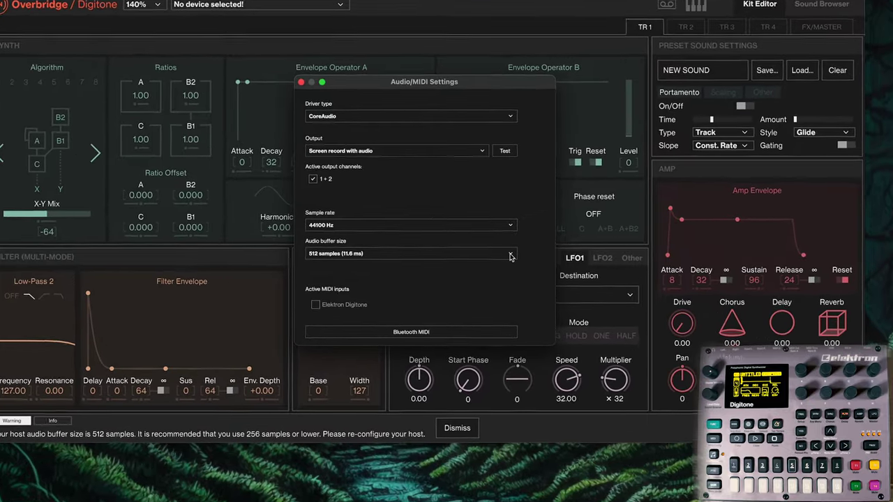
click(510, 255)
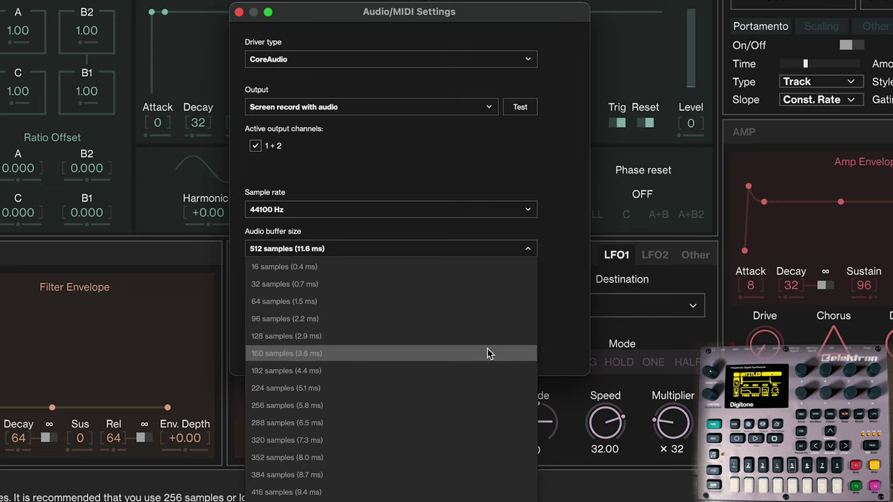
click(456, 405)
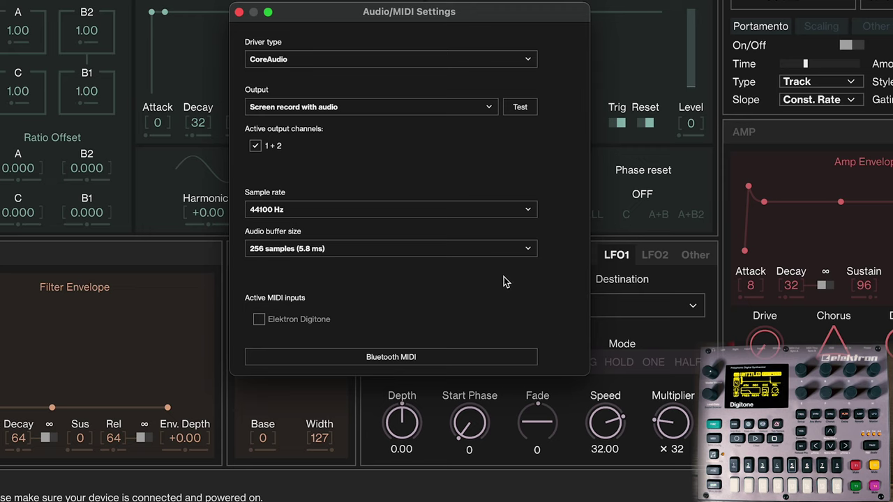
click(528, 212)
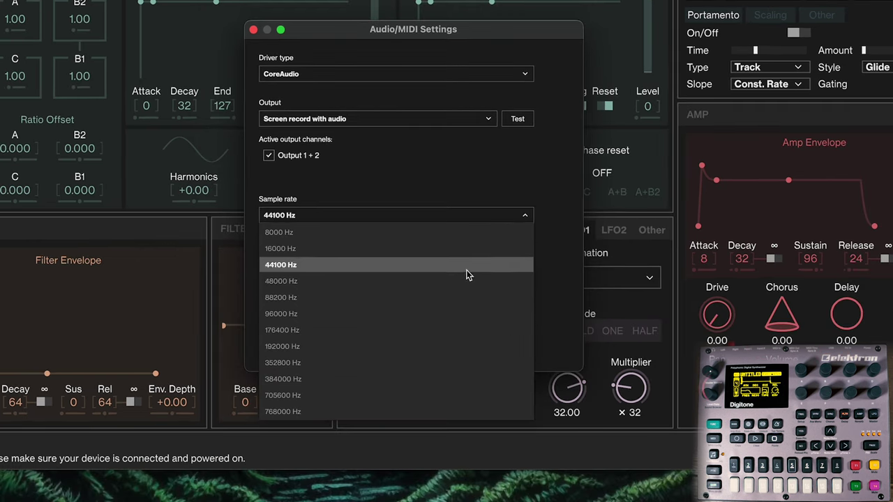
click(465, 281)
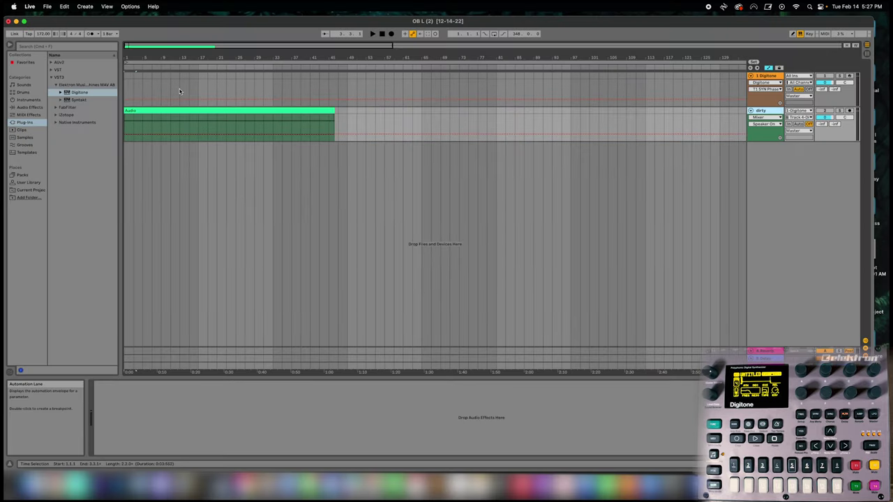
Step: Set Live's audio Buffer Size to 256 Samples in Preferences
click(30, 6)
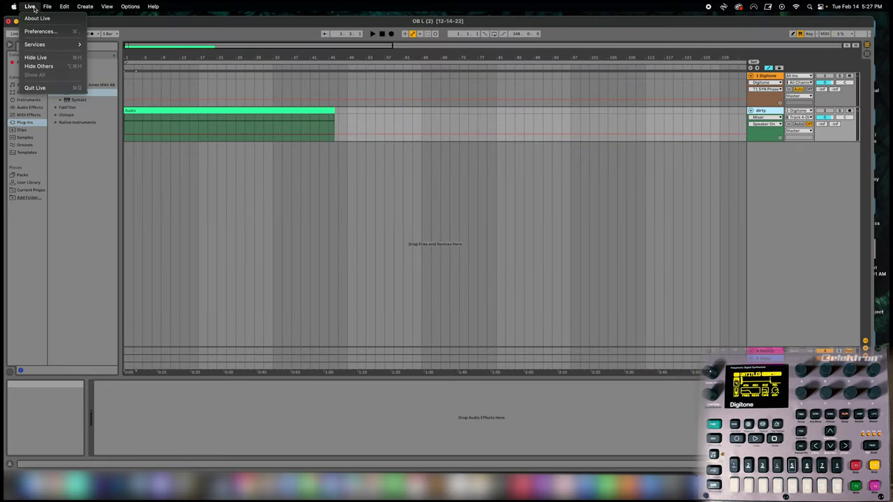
click(40, 31)
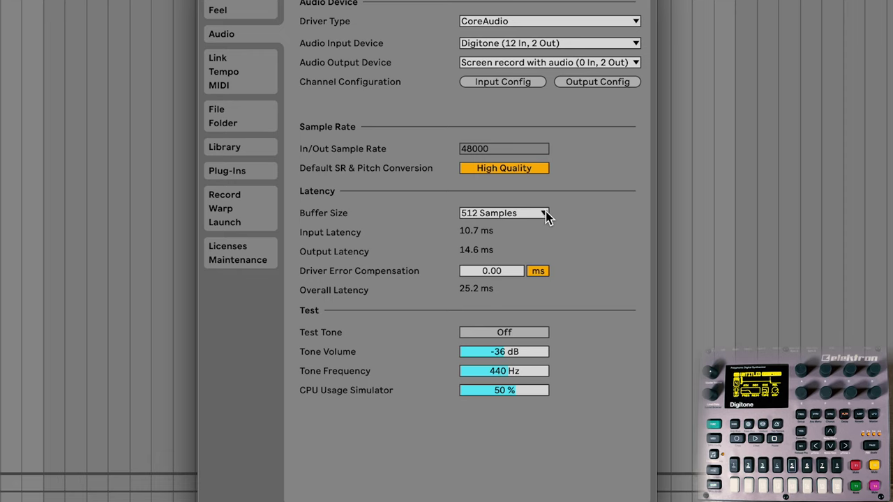
click(544, 213)
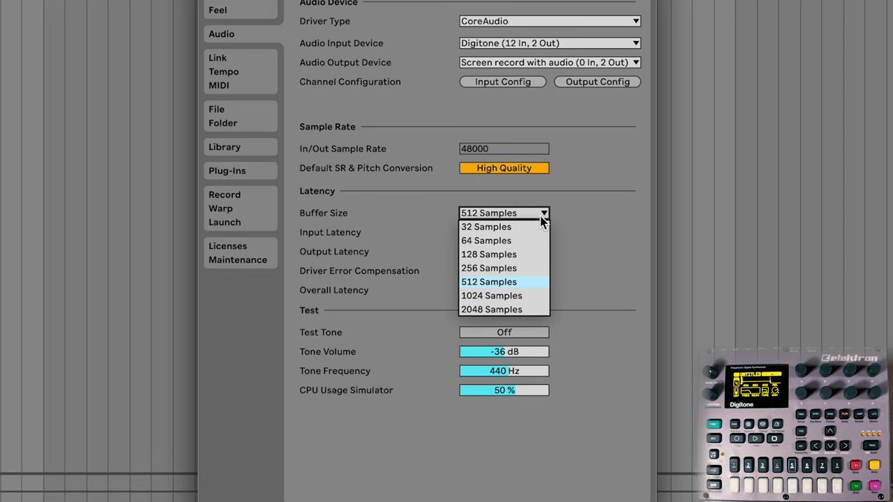
click(520, 270)
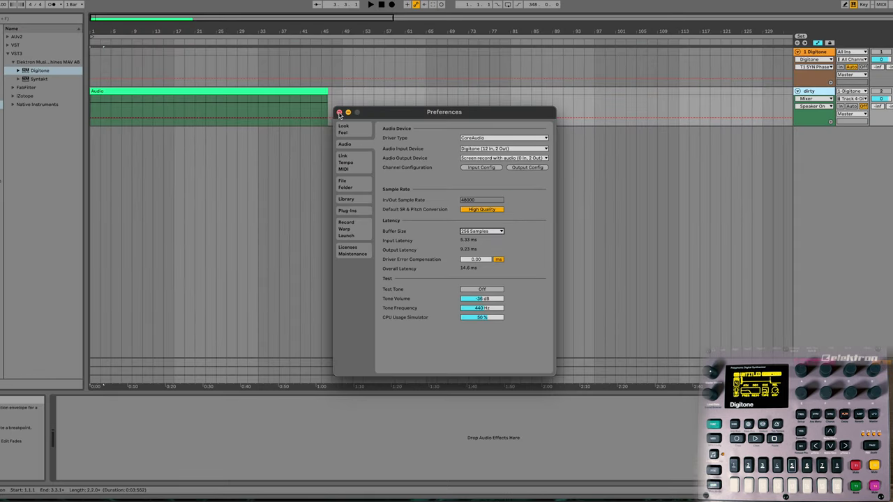
click(339, 113)
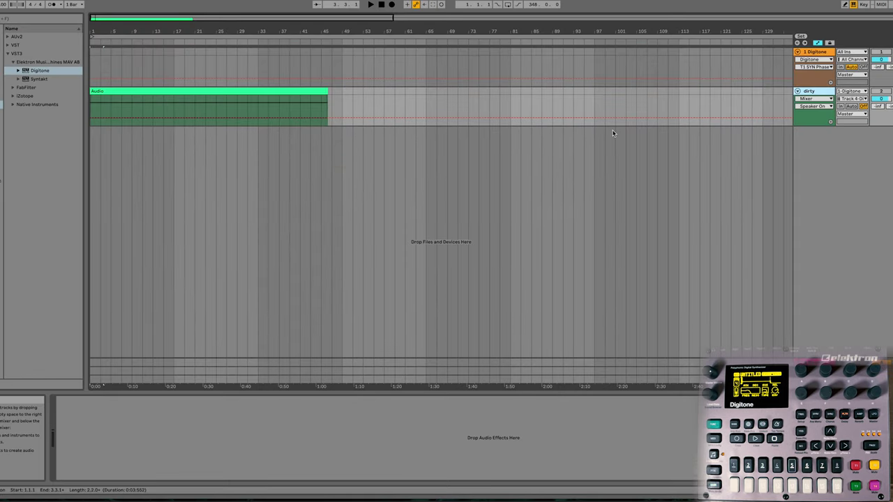
click(815, 52)
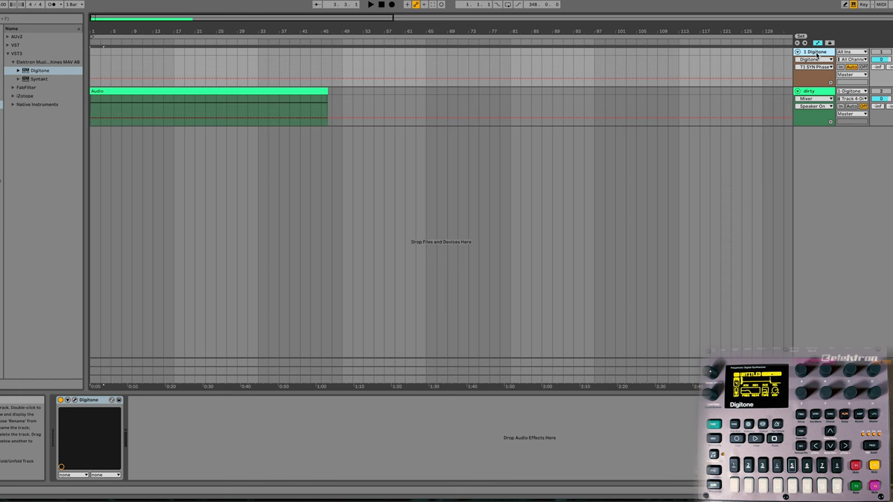
click(75, 401)
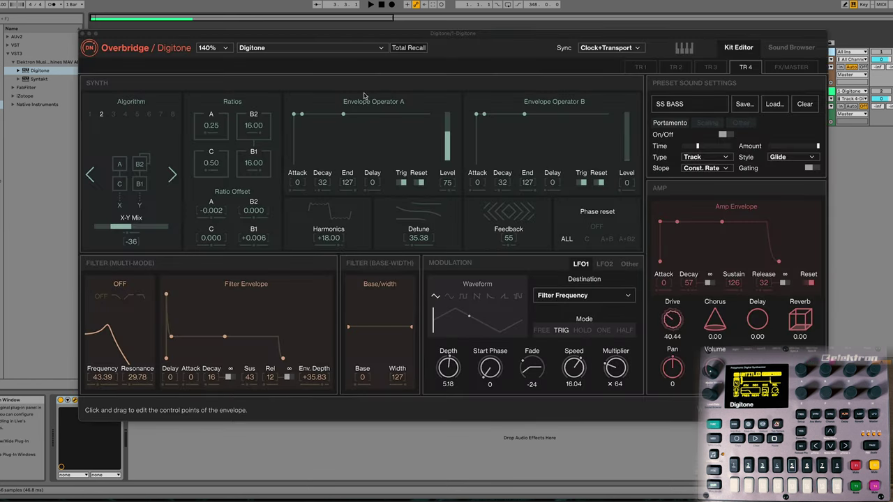
drag(324, 39, 316, 30)
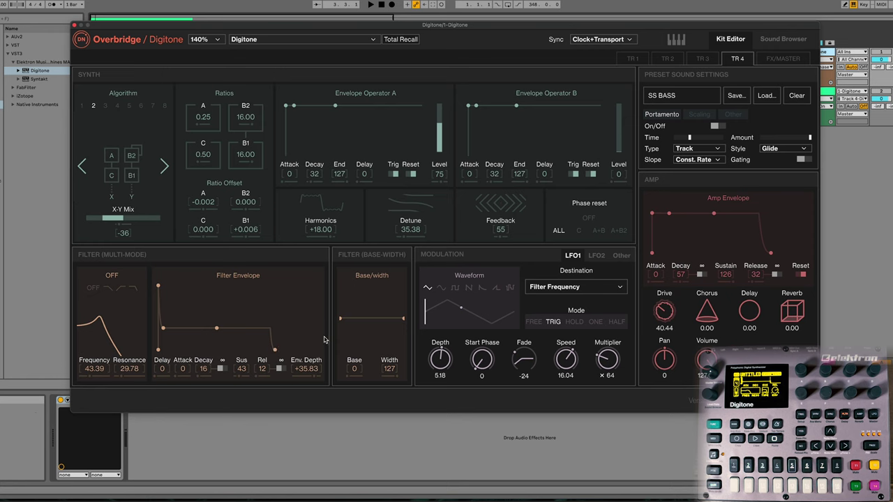
click(74, 26)
click(792, 99)
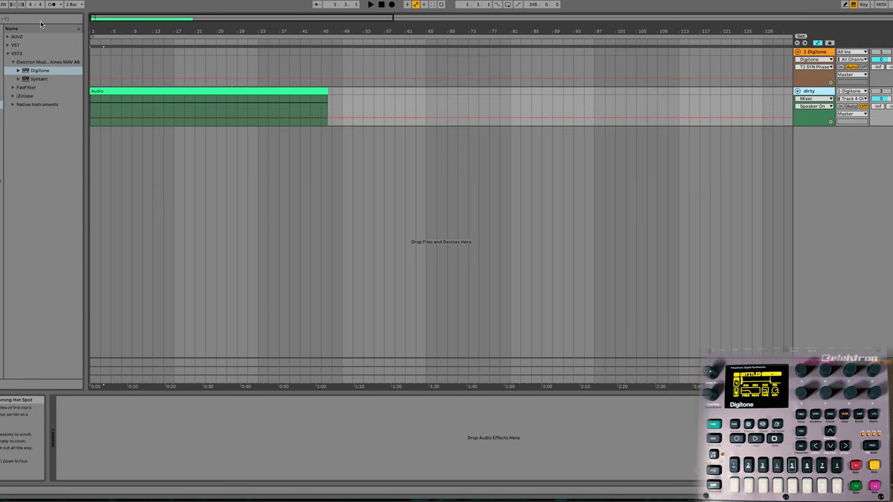
Step: Record the Digitone onto a new audio track fed from 1-Digitone, stop, then play back
click(35, 0)
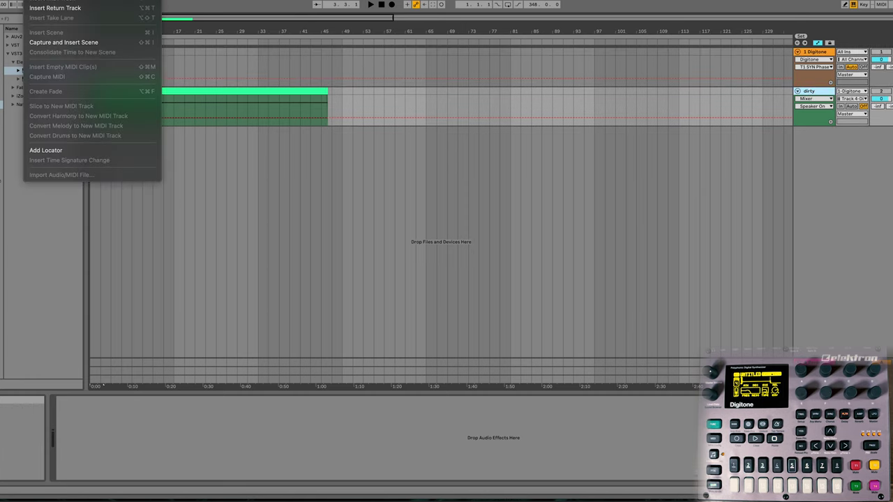
key(super+t)
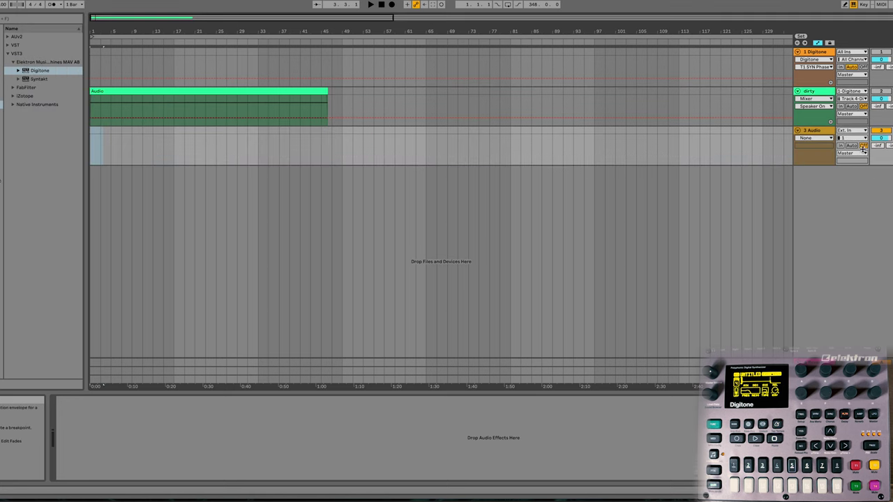
click(864, 130)
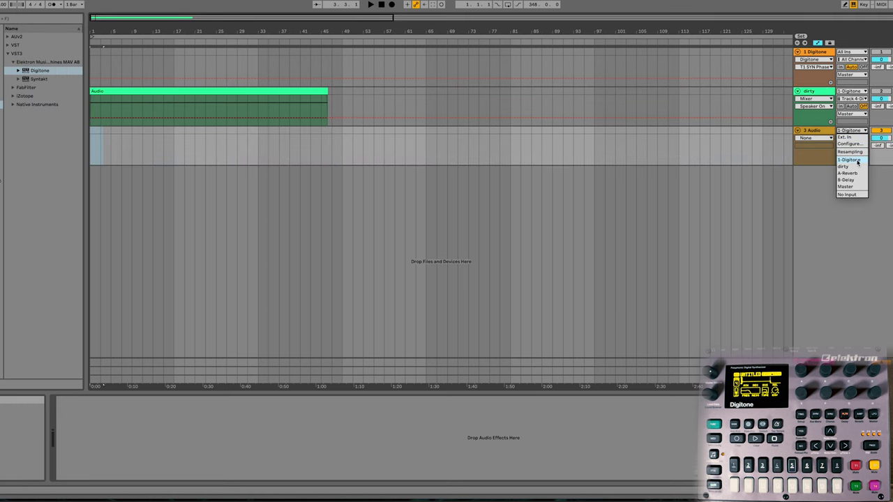
click(856, 160)
click(855, 138)
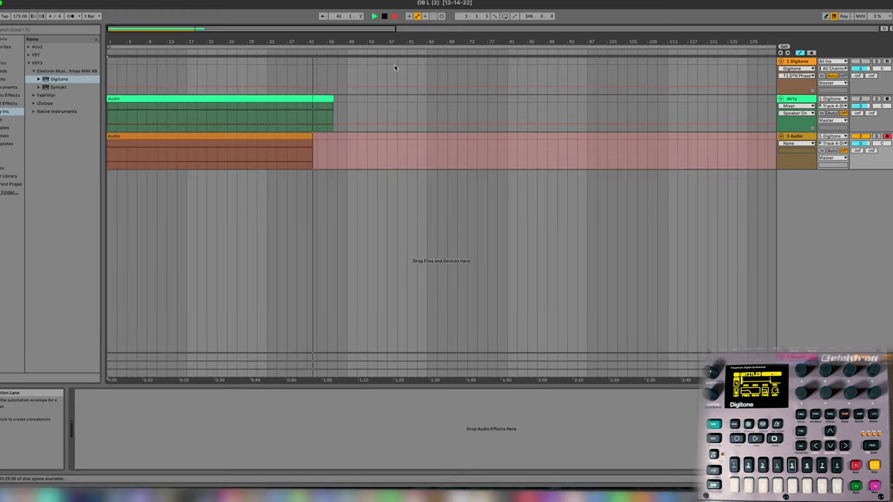
key(space)
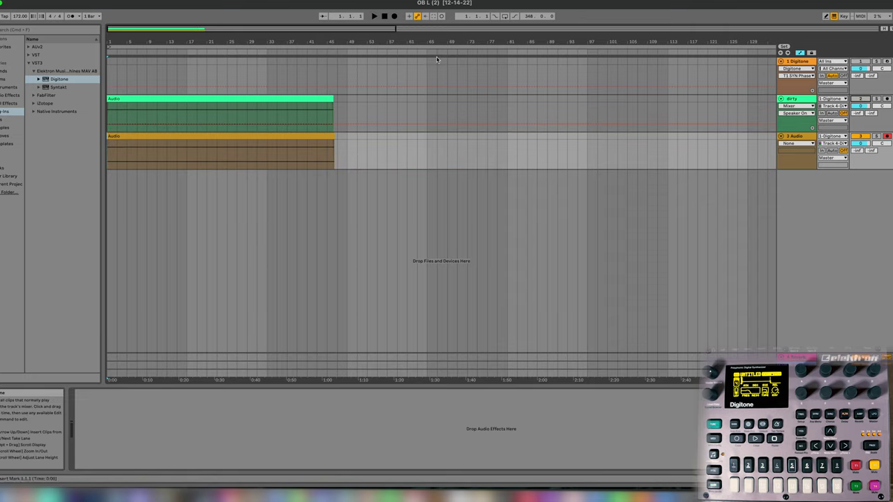
click(376, 17)
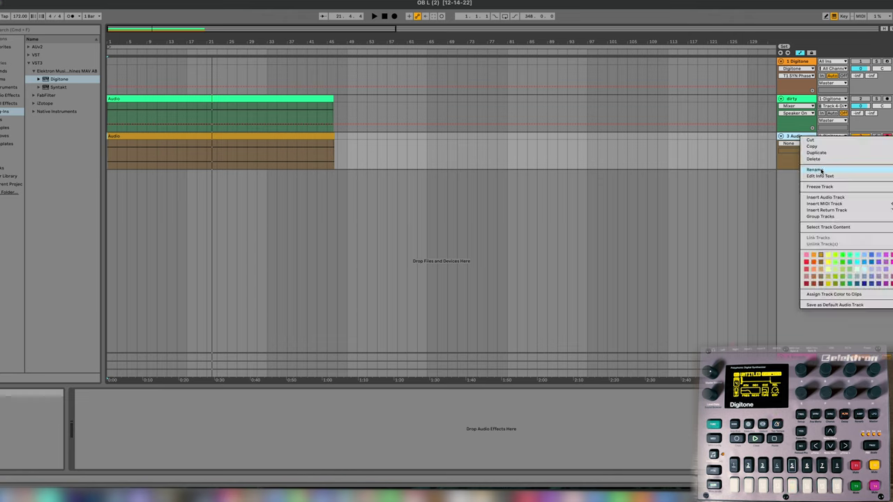
Step: Rename the third audio track to 'Clean' and zoom in on the recorded clips
click(820, 170)
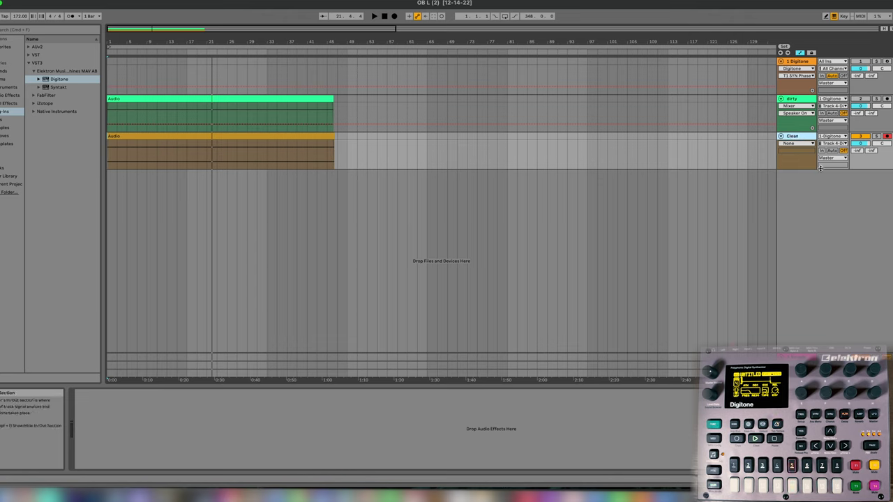
click(737, 144)
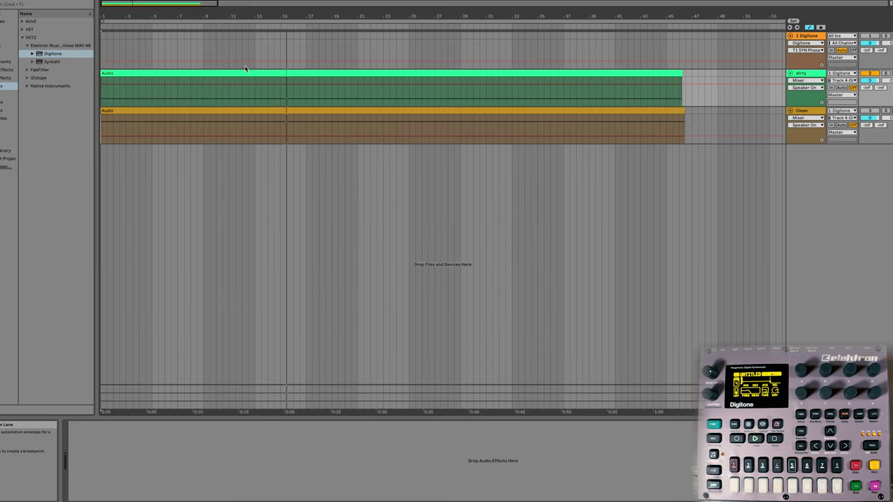
key(plus)
key(plus)
key(plus)
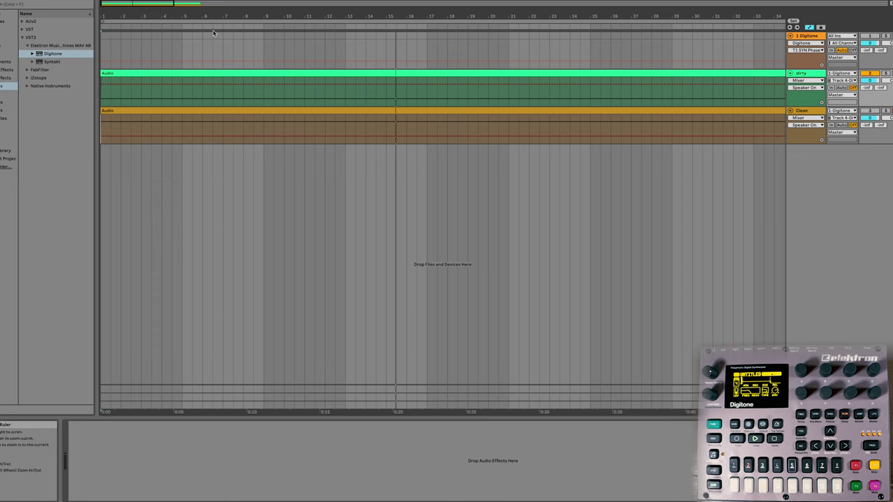
Step: Play from bar 5, mute the dirty track, enable Clean, and replay from bar 3
click(177, 27)
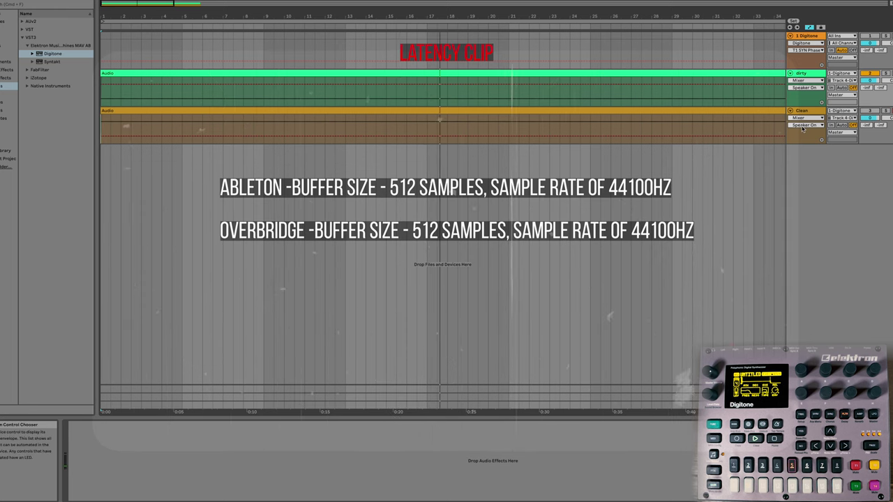
click(868, 74)
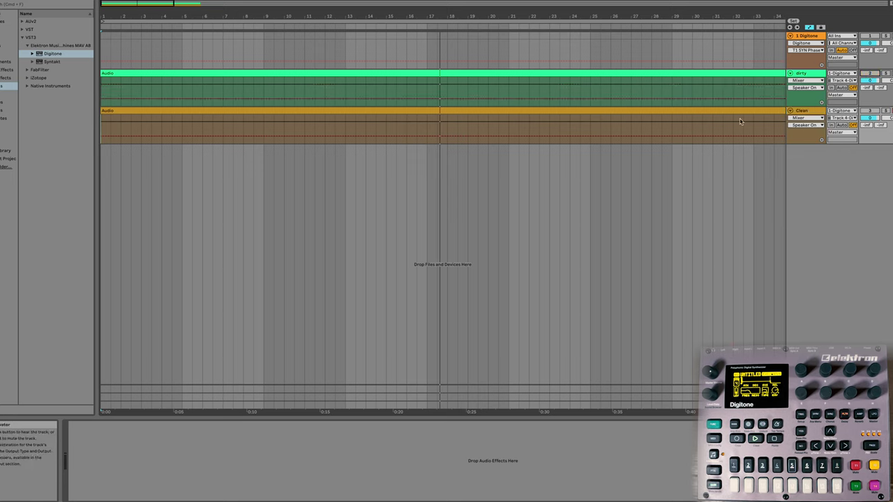
click(871, 111)
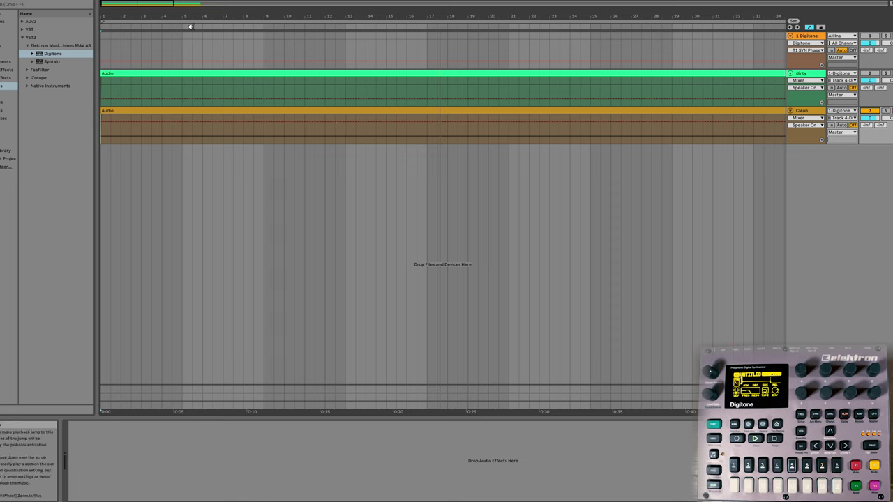
click(157, 28)
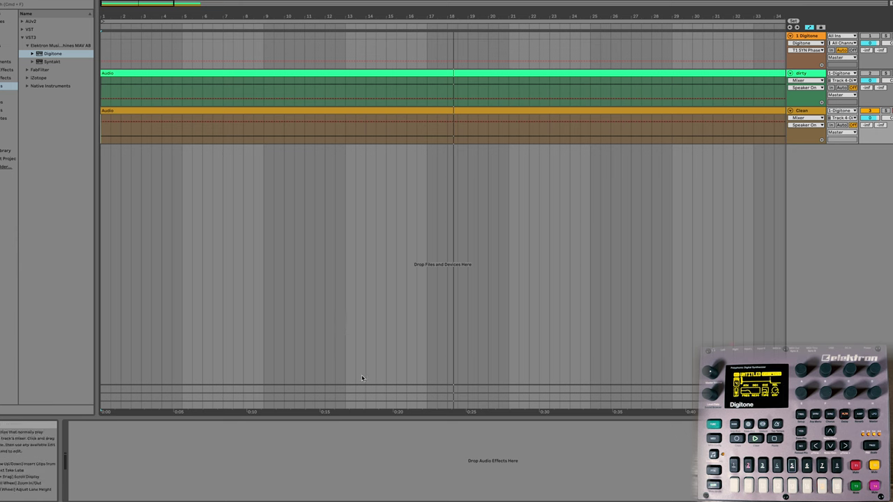
Step: Select the dirty latency clip and set the playback start point before it
click(396, 72)
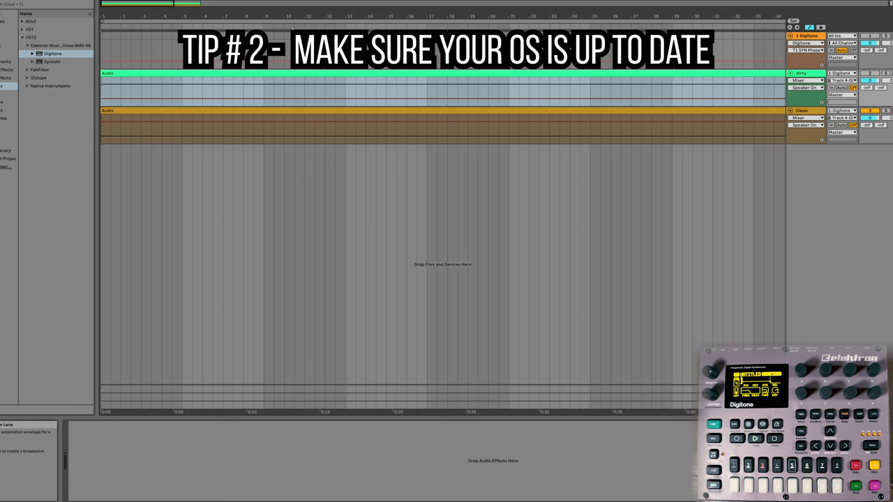
click(281, 29)
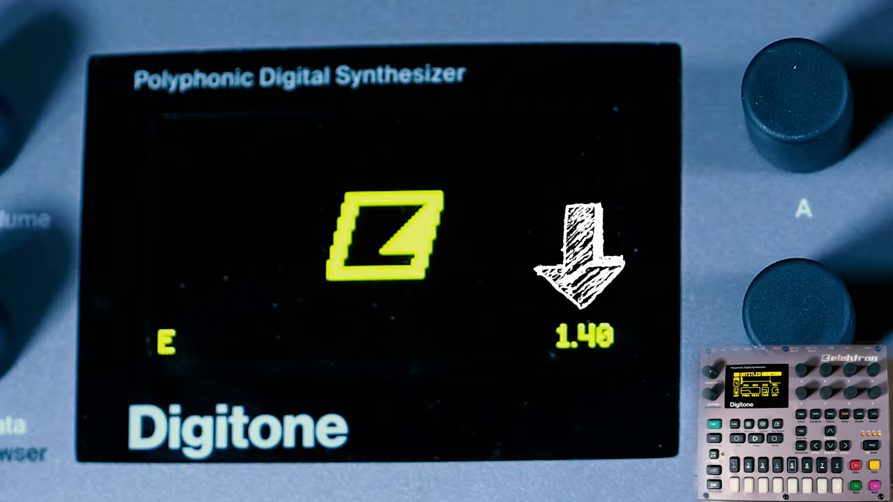